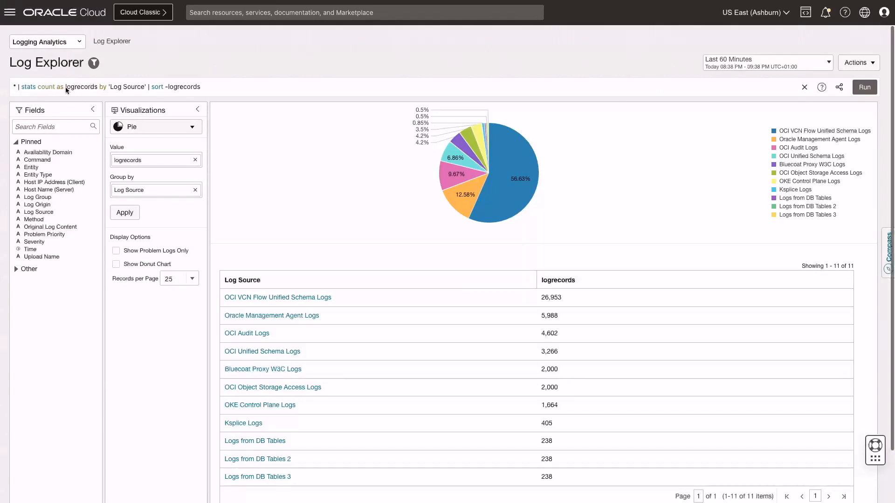
Step: Start a new user-defined log source in the Logging Analytics administration area and name it "Sensitive Data Access"
left_click(57, 41)
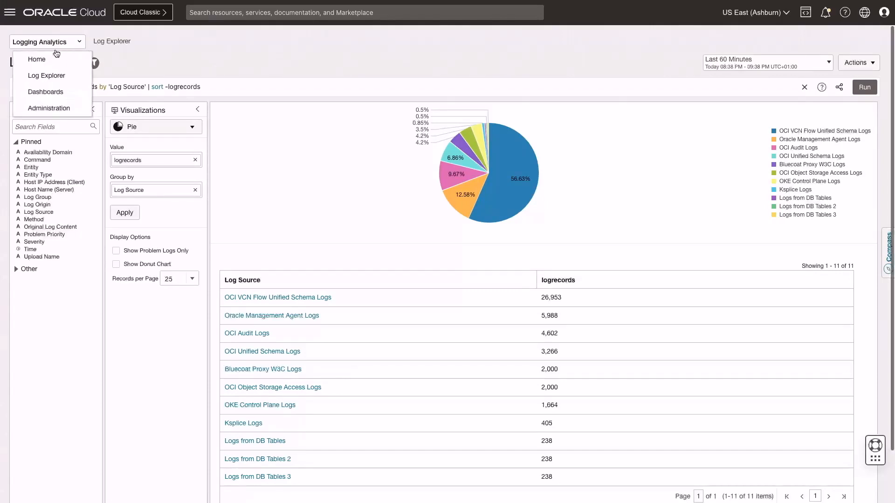
left_click(51, 106)
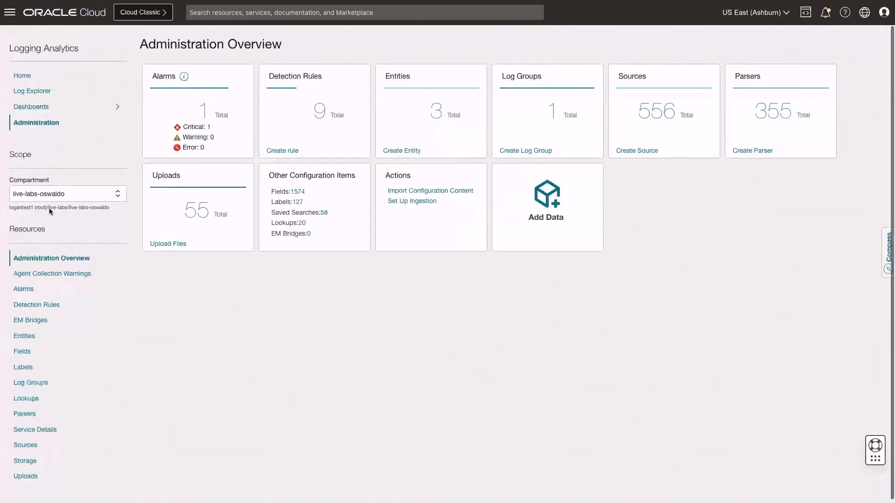
left_click(32, 445)
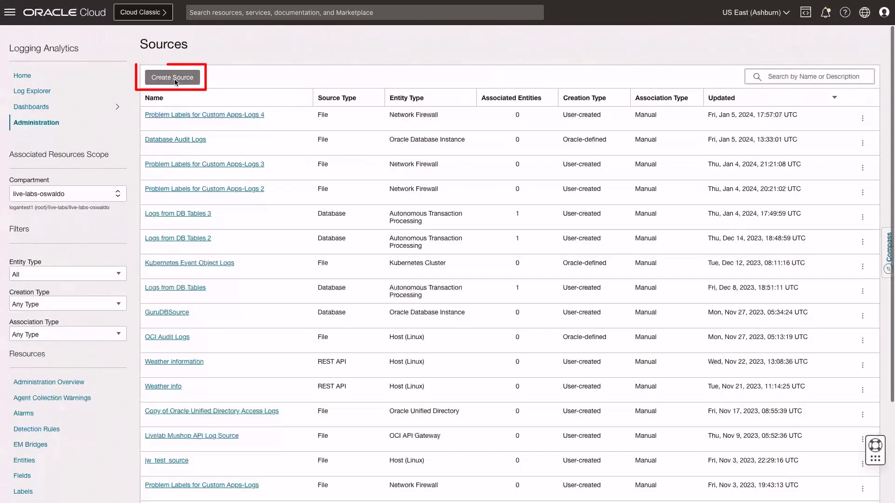
left_click(174, 79)
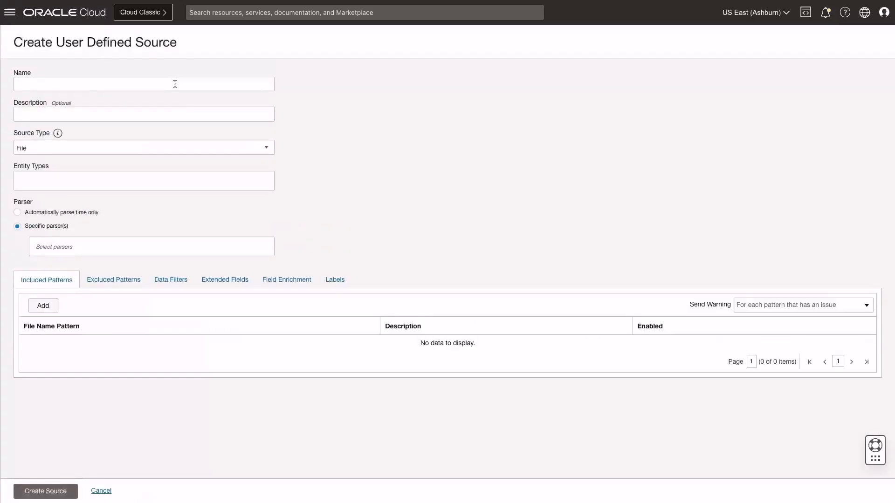
type("Sensitive Data Access")
Step: Assign the OCI Object Storage Bucket entity type to the new source
left_click(104, 180)
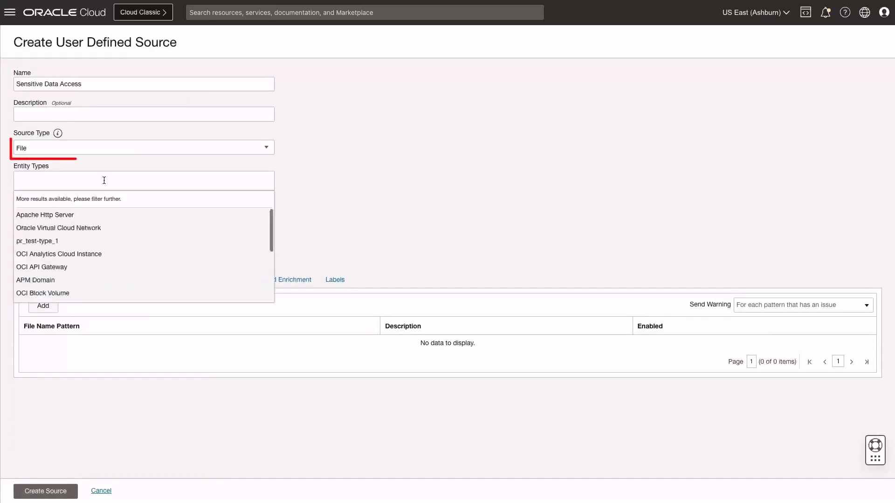
type("Oci")
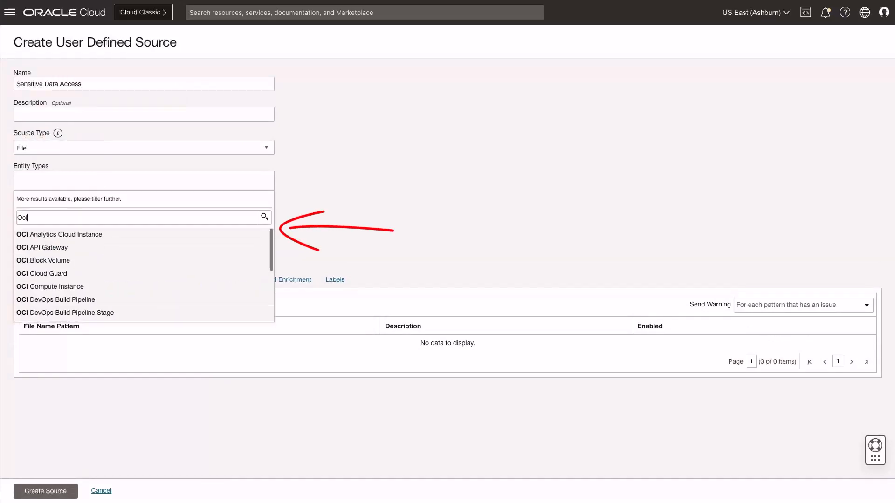
type(" ob")
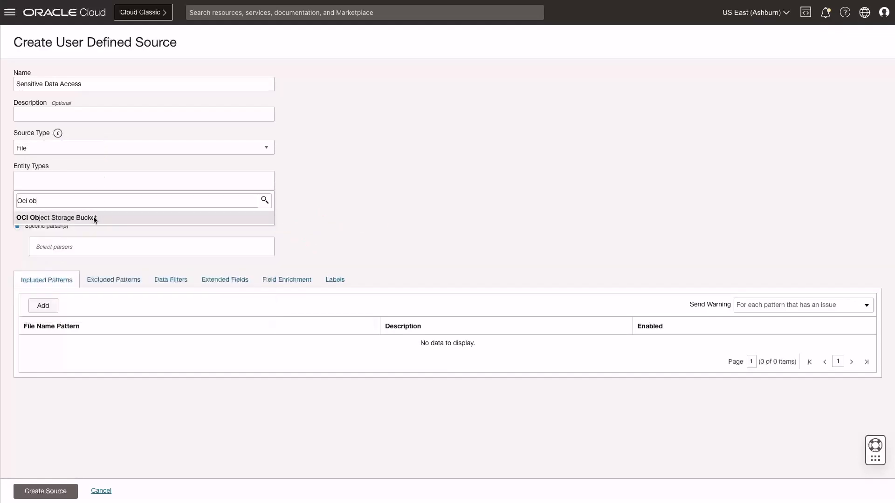
left_click(94, 217)
Step: Choose OCI Object Storage Access Log Format as the source's specific parser
left_click(63, 248)
type("O")
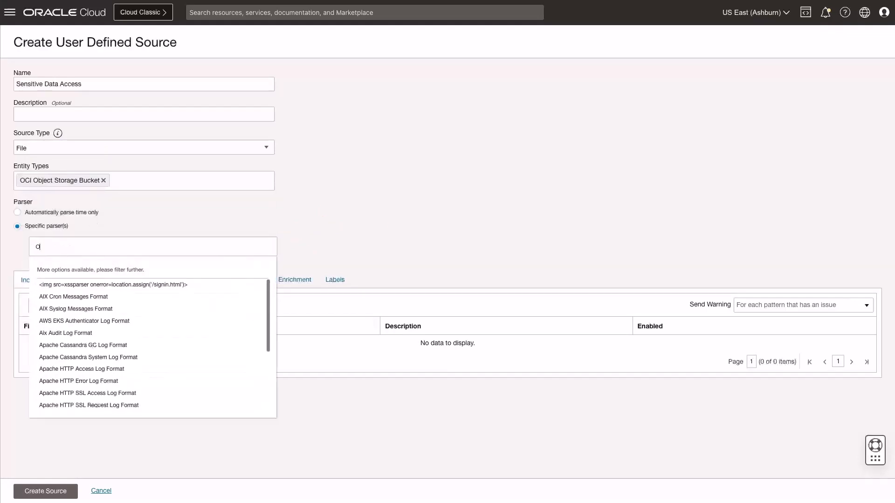
type("ci obje")
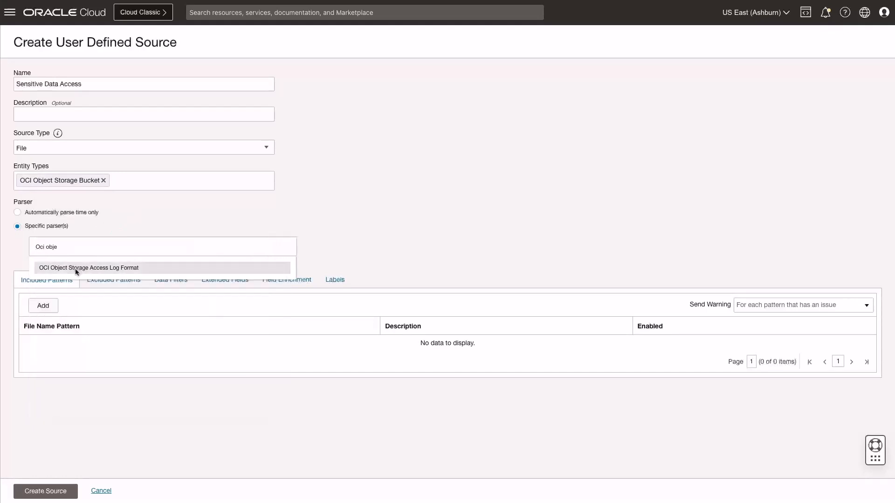
left_click(74, 269)
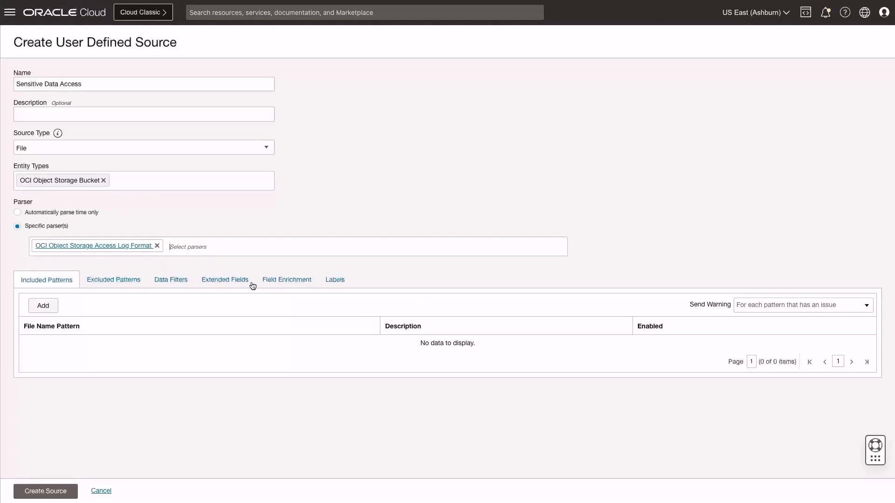
Step: Add a Geolocation field enrichment to the source with Host IP Address (Client) as the IP address field
left_click(280, 282)
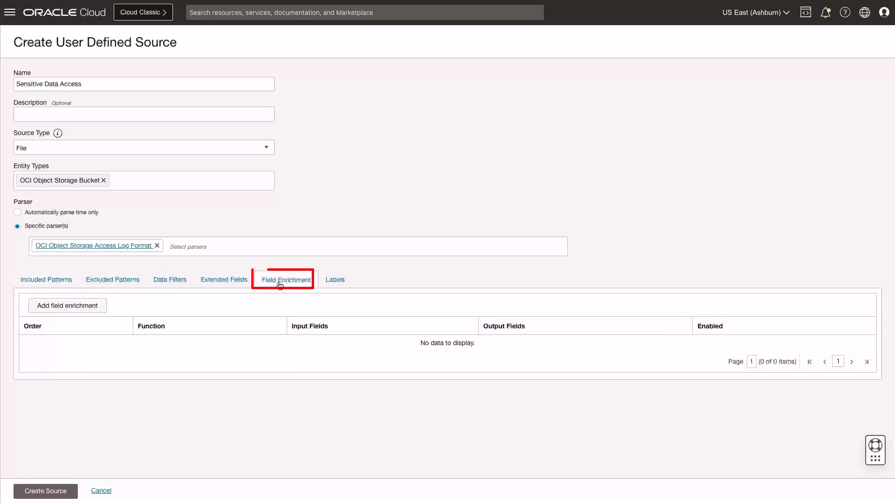
left_click(94, 304)
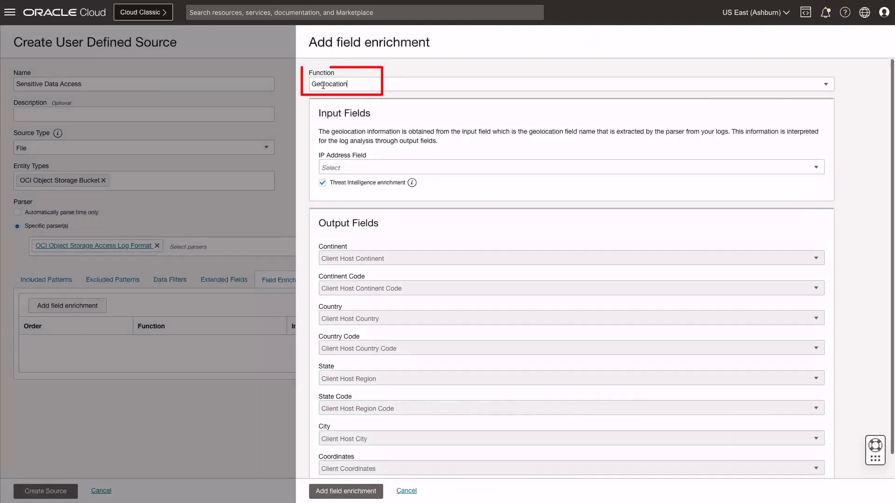
left_click(339, 166)
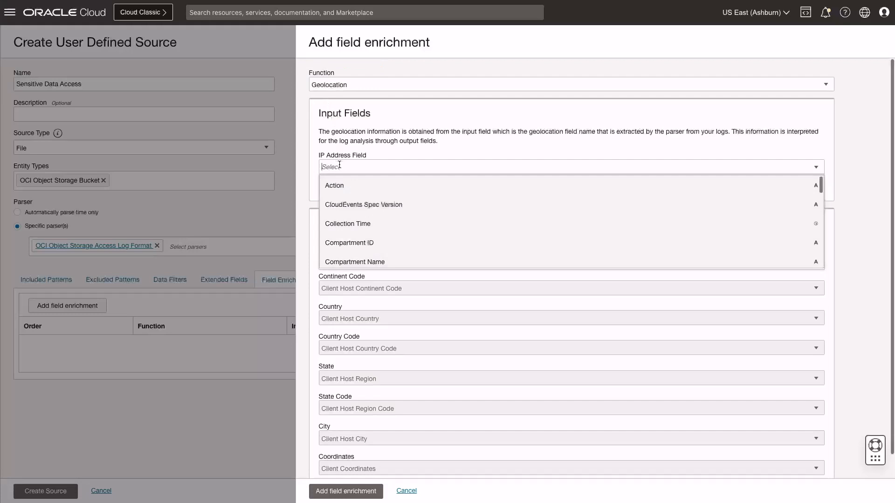
type("Host")
left_click(357, 185)
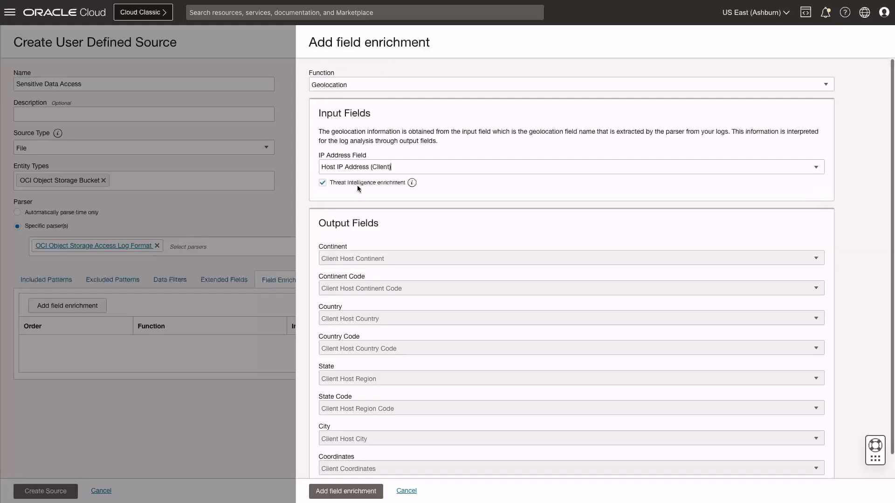
scroll(365, 186, "down", 1)
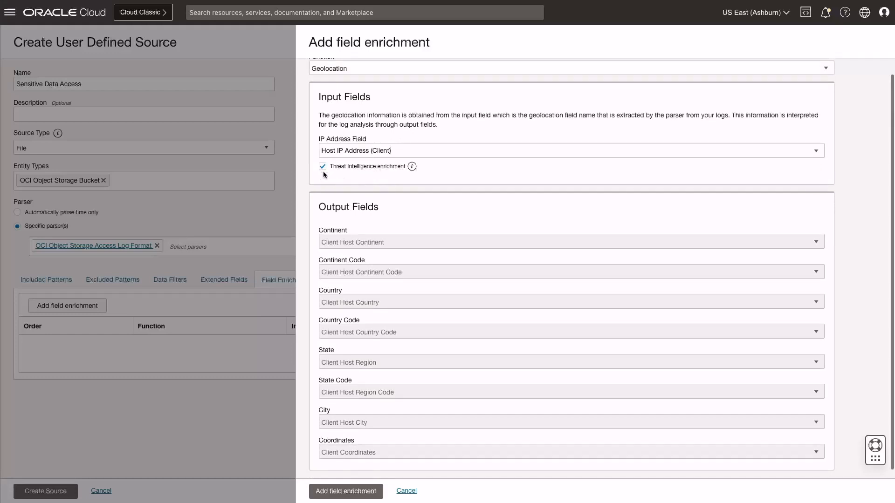
scroll(352, 222, "down", 1)
left_click(346, 491)
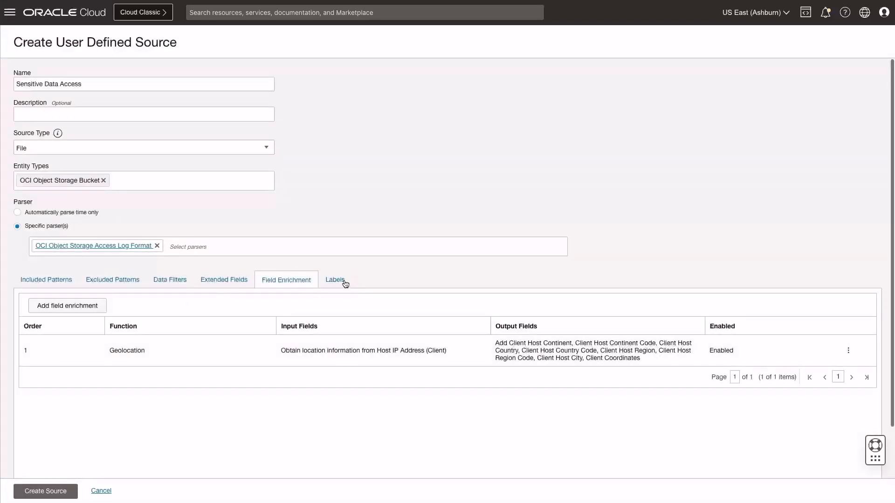
Step: Start a conditional label for the source with Host IP Address (Client) as input field and Not In as operator
left_click(345, 283)
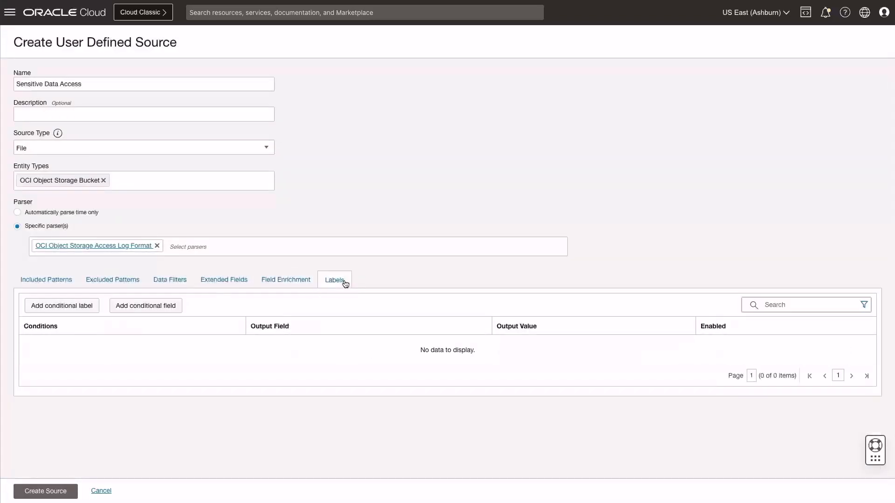
left_click(76, 304)
left_click(81, 135)
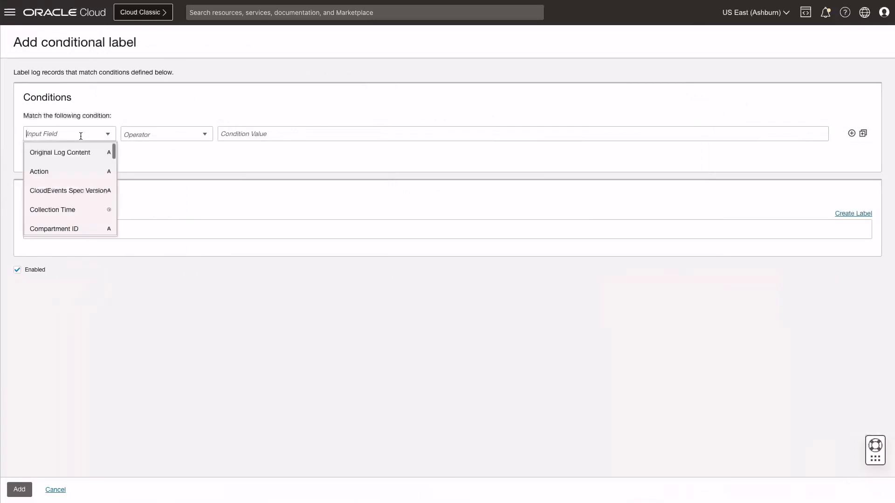
type("Ho")
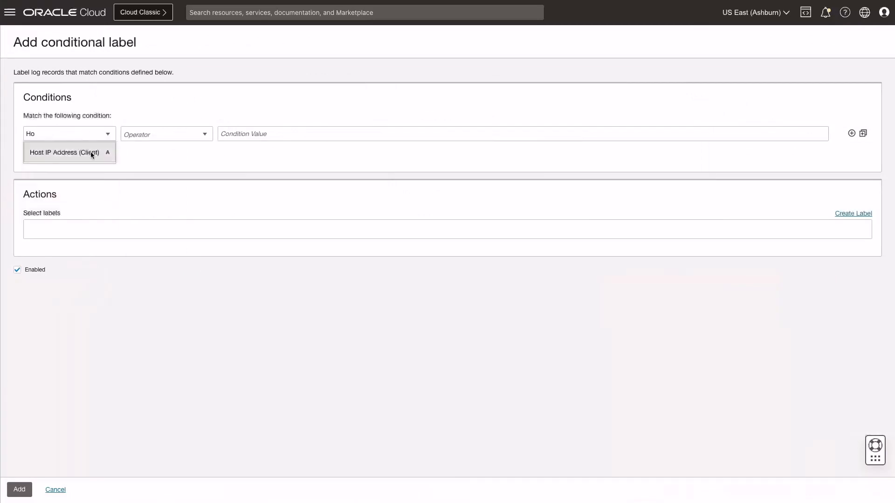
left_click(90, 152)
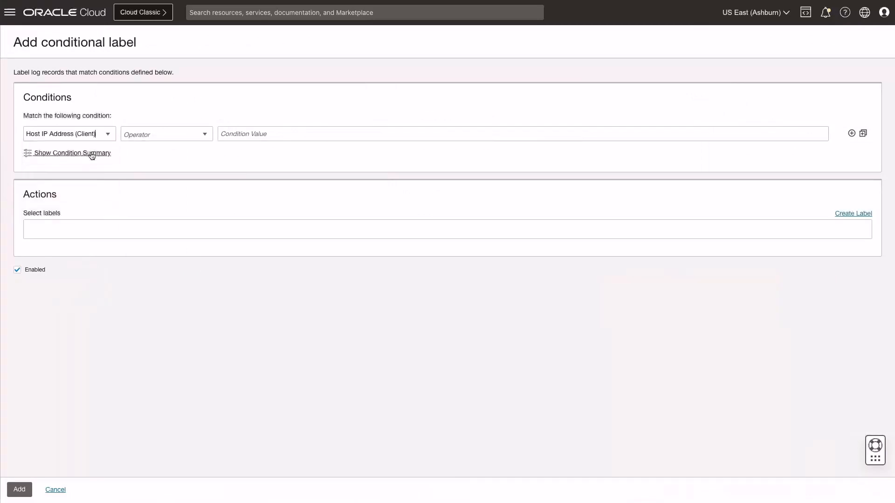
left_click(154, 133)
type("Not")
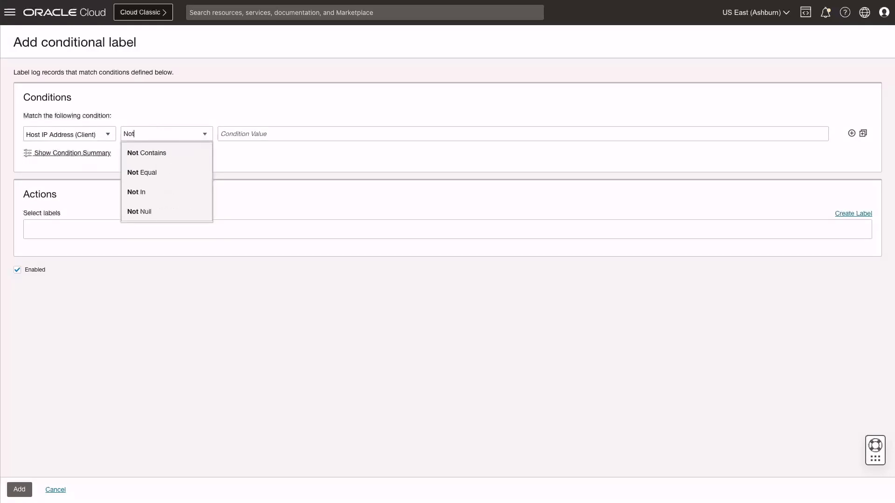
left_click(161, 192)
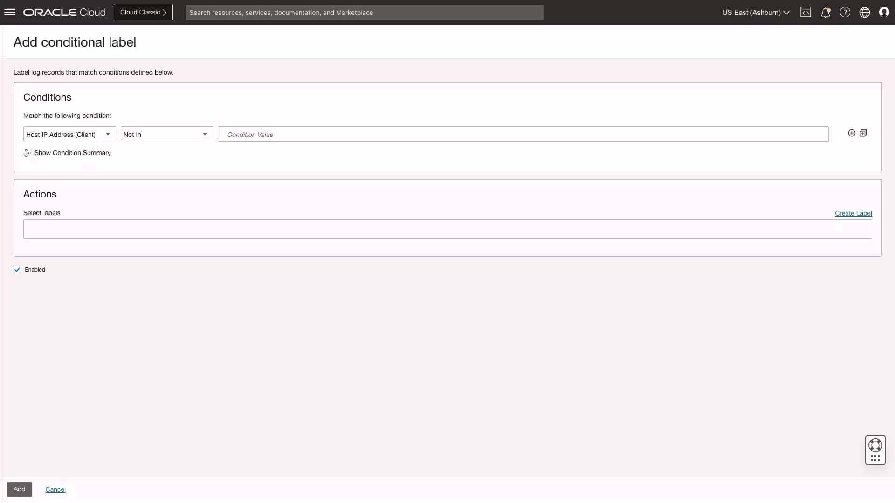
Step: Enter 192.168.0.100, 192.168.0.101, 192.168.0.102 and 192.168.0.103 as the condition values
left_click(237, 134)
type("192.168.0.100")
key("Return")
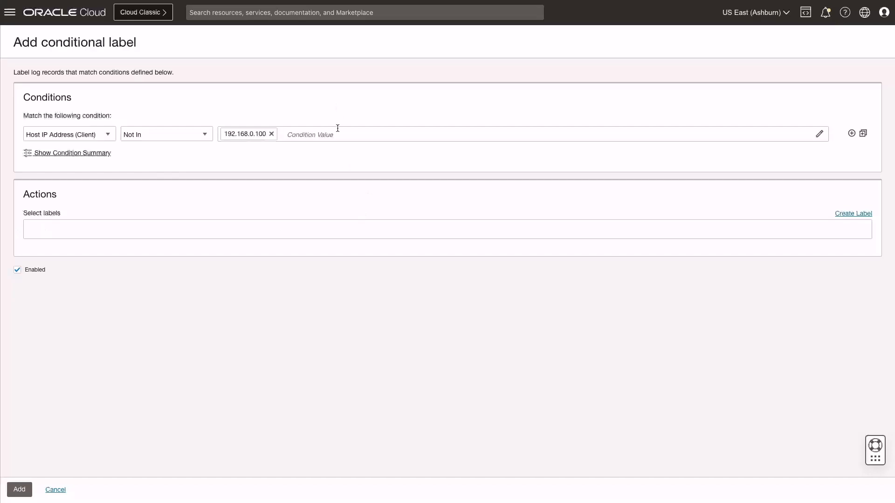
type("192.168.0.100")
key("Return")
type("192.168.0.100")
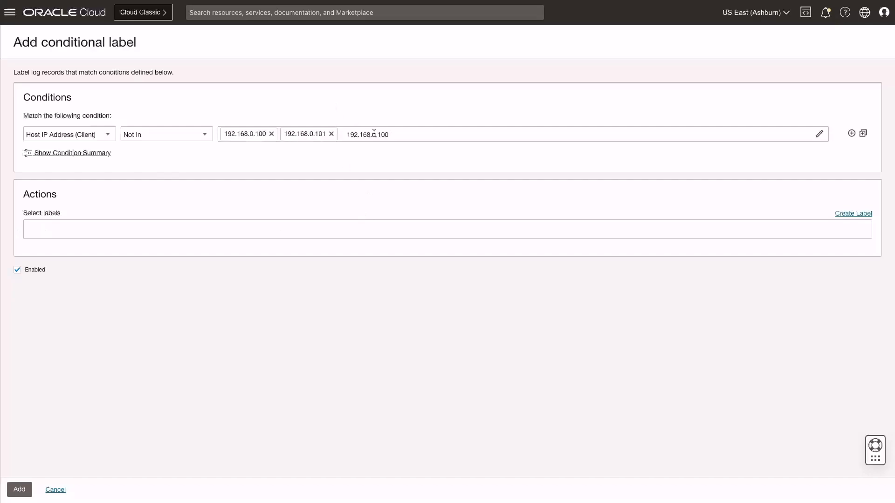
key("BackSpace")
type("2.168.0.102")
key("Return")
type("192.168.0.100")
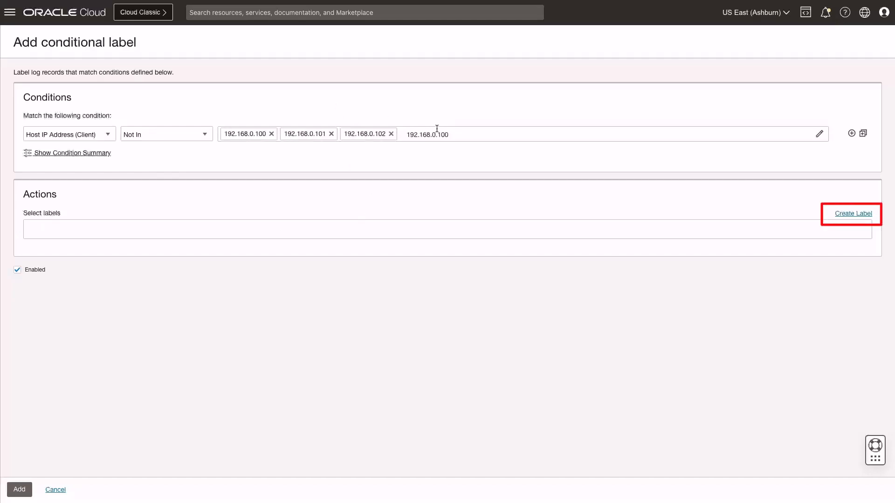
key("BackSpace")
type("3")
key("Return")
Step: Add the conditional label with "Sensitive Data Access from Threat Tagged Location" as its output and create the source
left_click(106, 230)
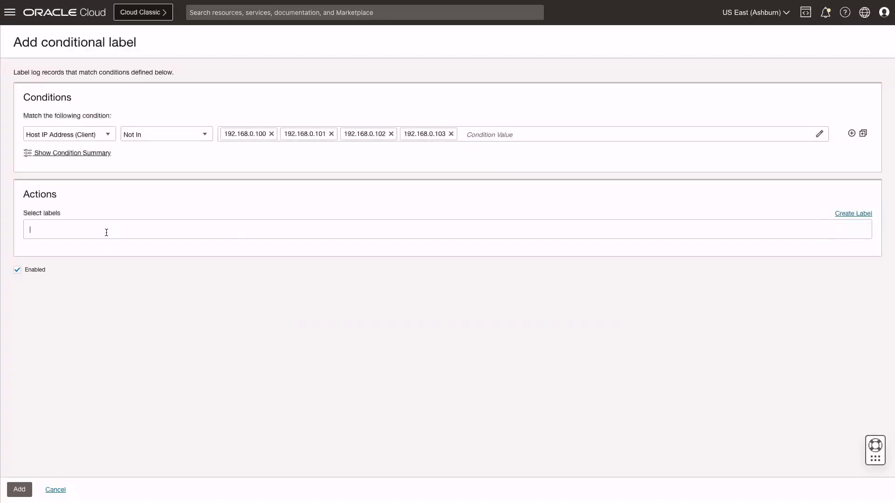
type("sen")
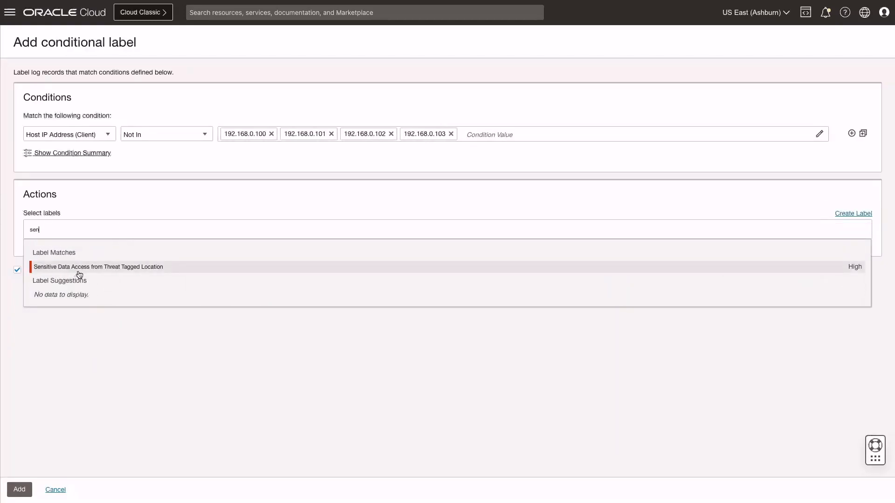
left_click(133, 270)
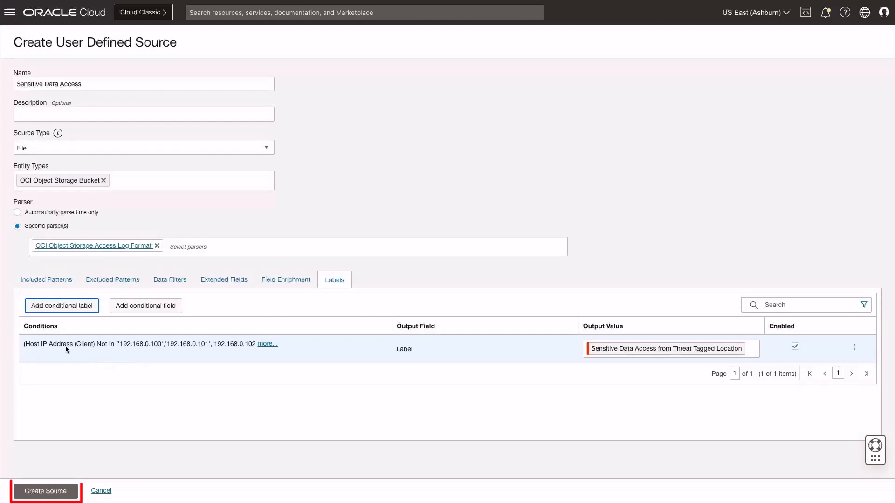
left_click(47, 491)
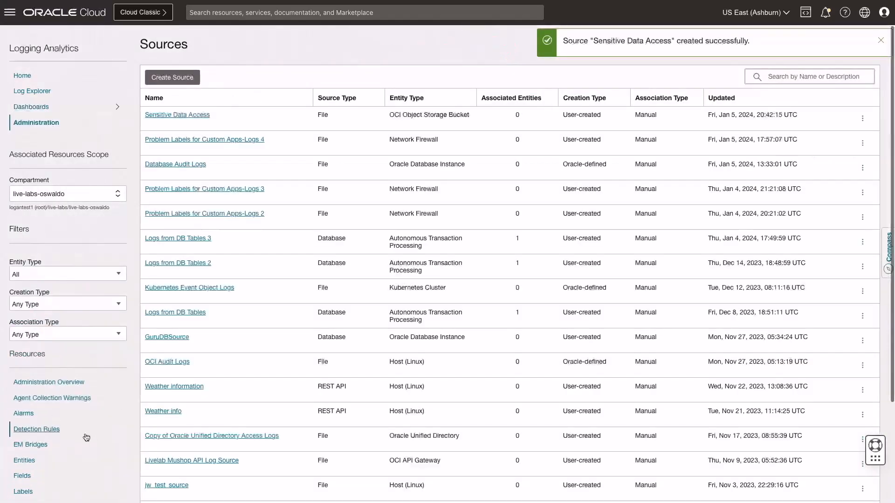
Step: Start a new ingest time detection rule and name it "Sensitive Data Access"
left_click(54, 431)
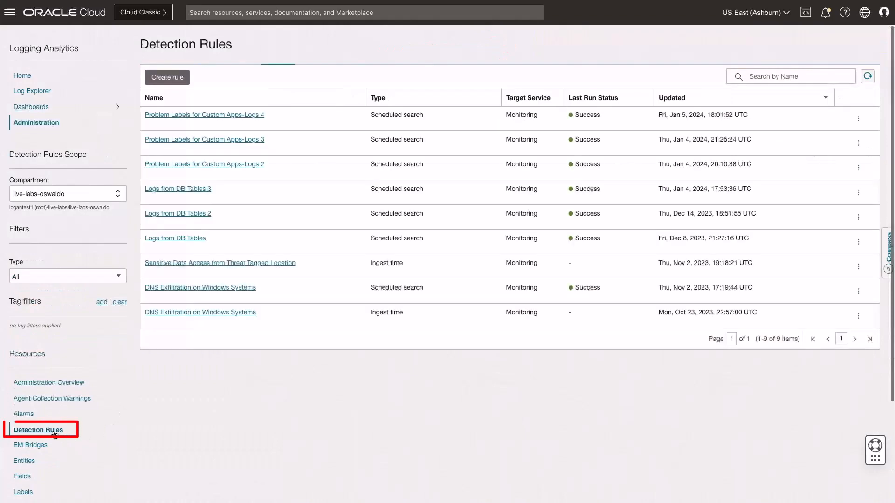
left_click(182, 80)
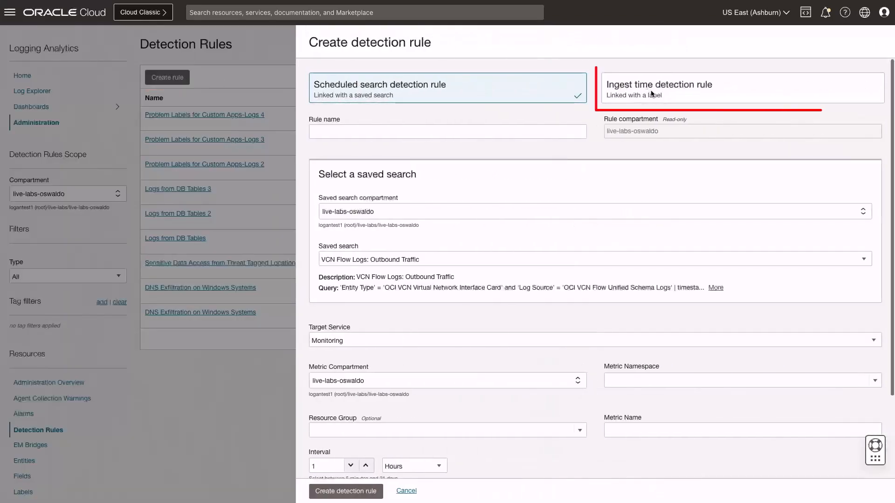
left_click(649, 92)
left_click(462, 136)
type("S")
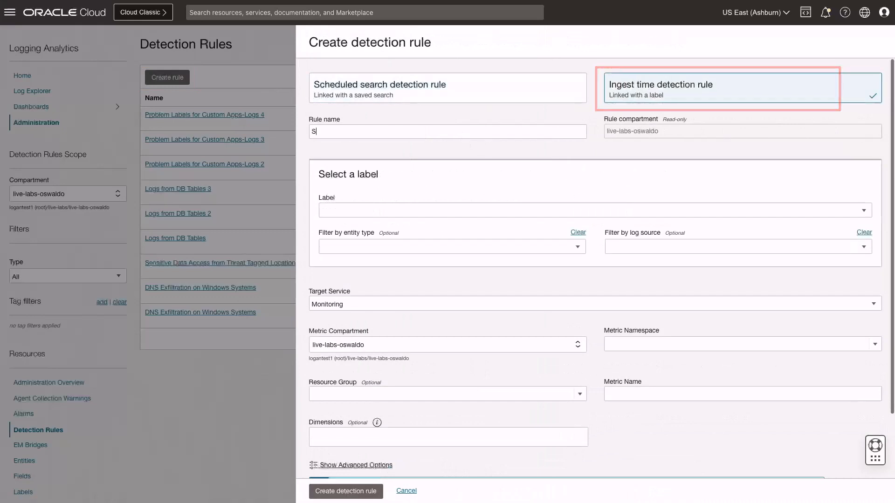
type("ensitive Data Access")
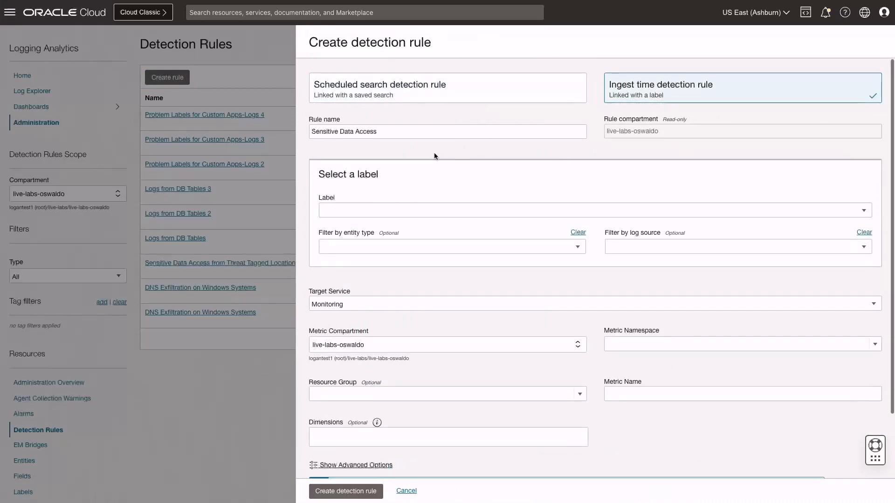
Step: Link the detection rule to the label "Sensitive Data Access from Threat Tagged Location"
scroll(434, 152, "down", 1)
left_click(364, 166)
type("Sen")
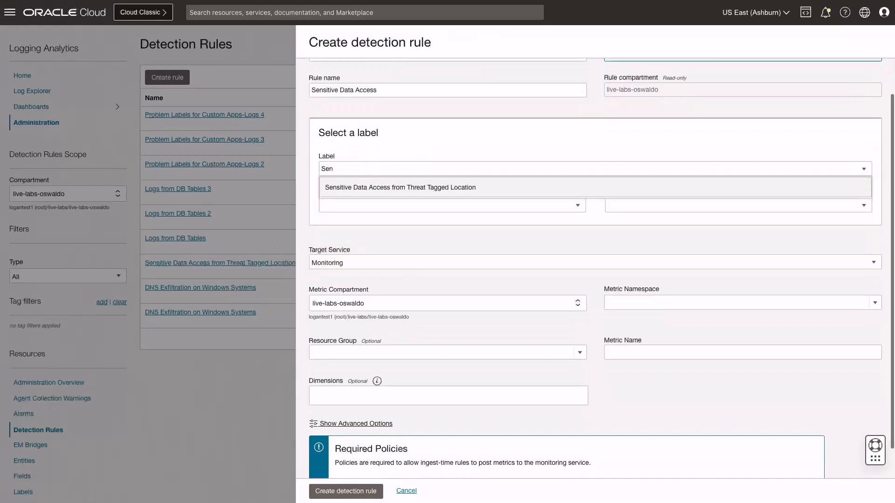
left_click(384, 183)
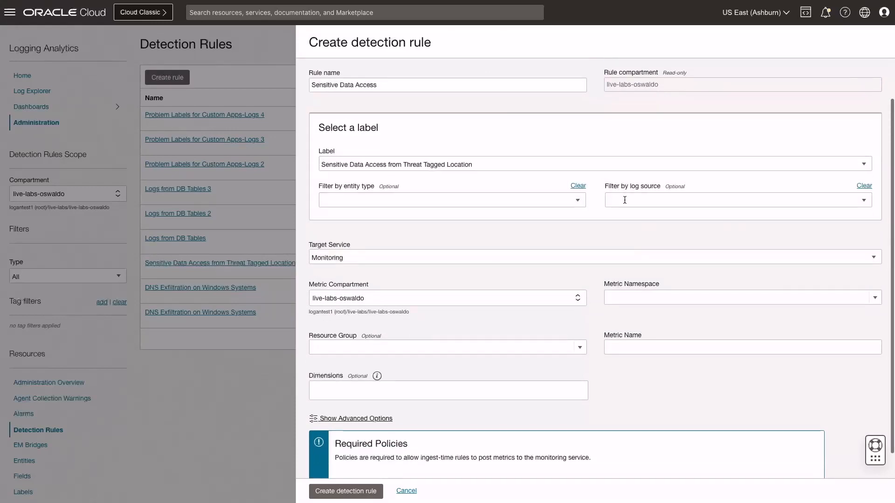
Step: Filter the detection rule by the log source "Sensitive Data Access"
left_click(624, 200)
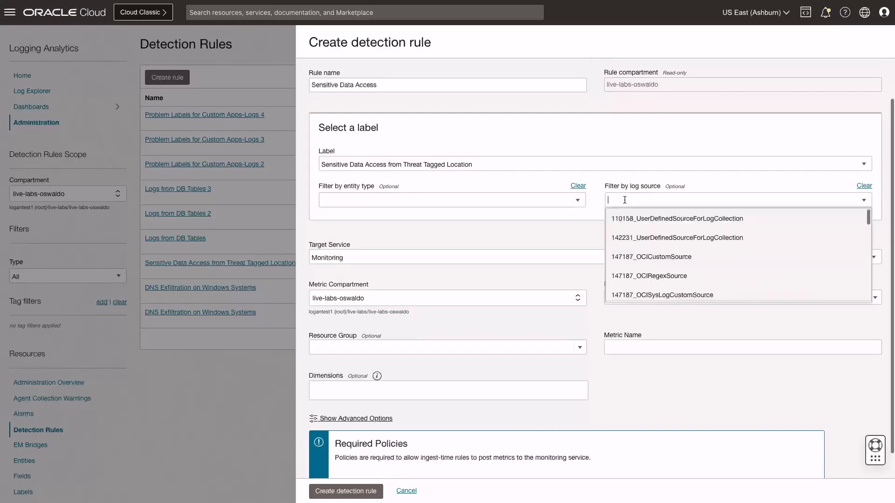
type("sens")
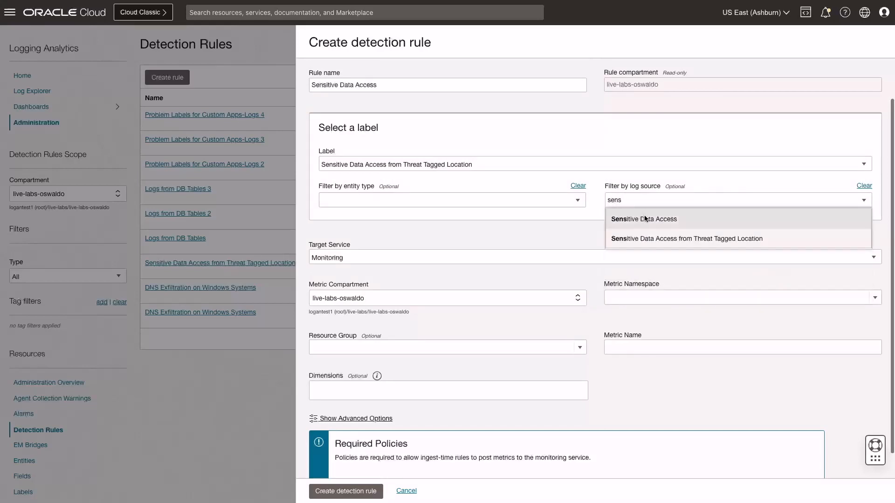
left_click(644, 217)
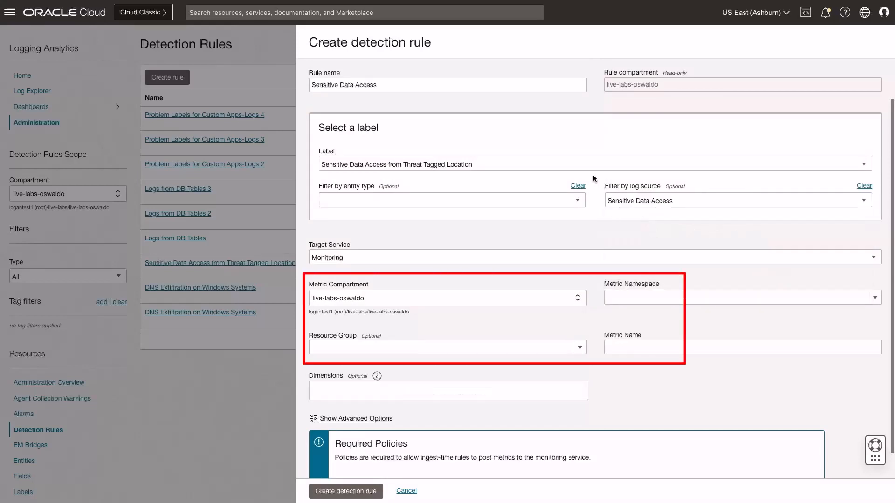
Step: Set the metric namespace to live_labs and the metric name to sensitive_data_access, and create the detection rule
scroll(582, 295, "down", 1)
left_click(629, 283)
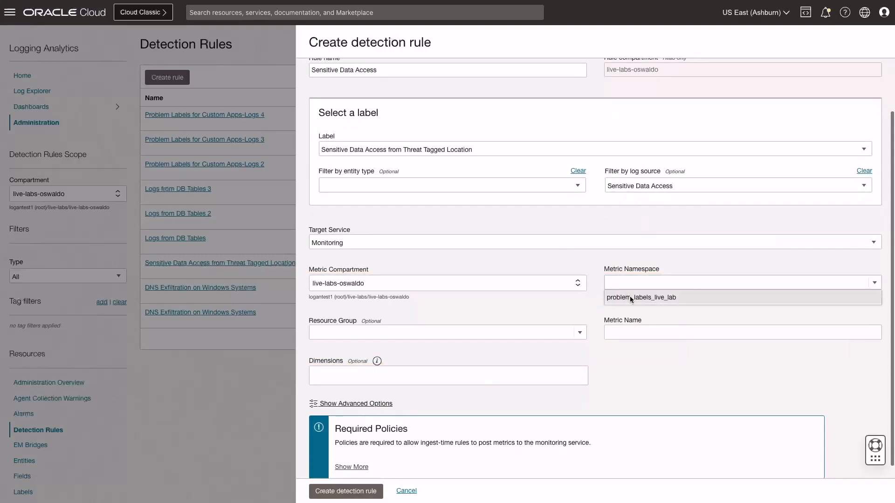
type("live_labs")
left_click(625, 332)
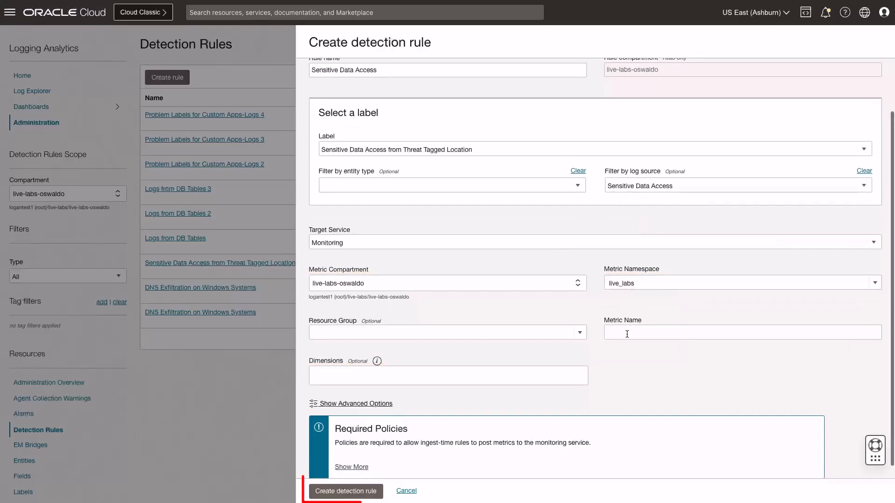
type("sensitive_data_access")
scroll(371, 492, "down", 1)
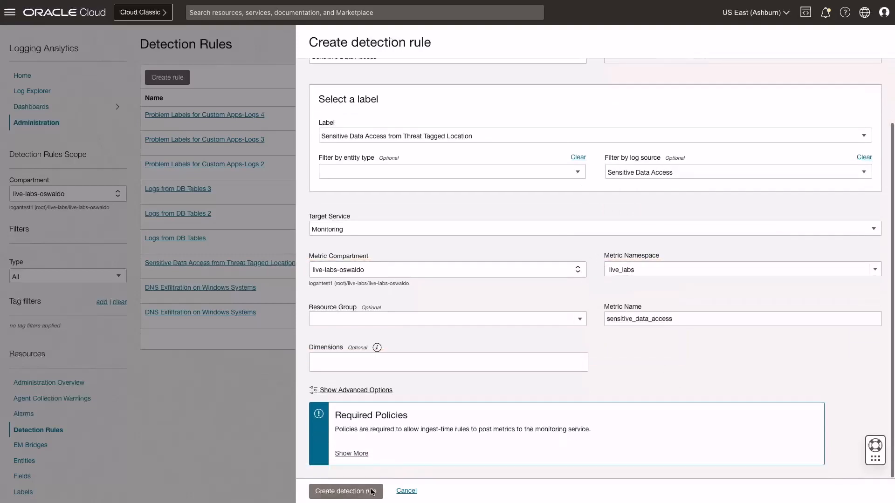
left_click(372, 492)
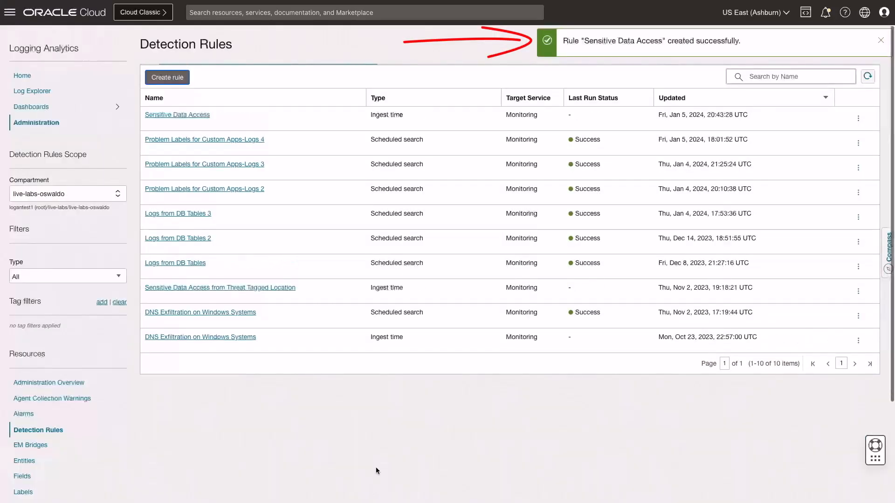
Step: Start a new alarm from the "Sensitive Data Access" detection rule and name it "Sensitive Data Access"
left_click(159, 116)
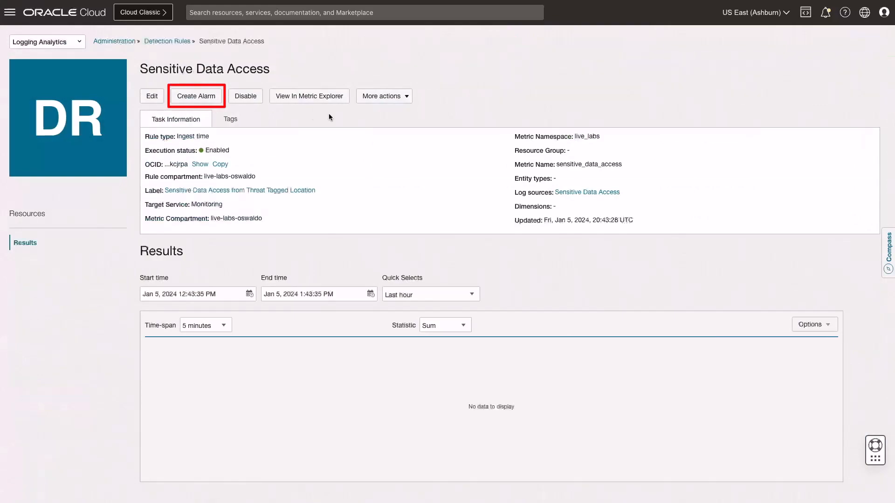
left_click(198, 97)
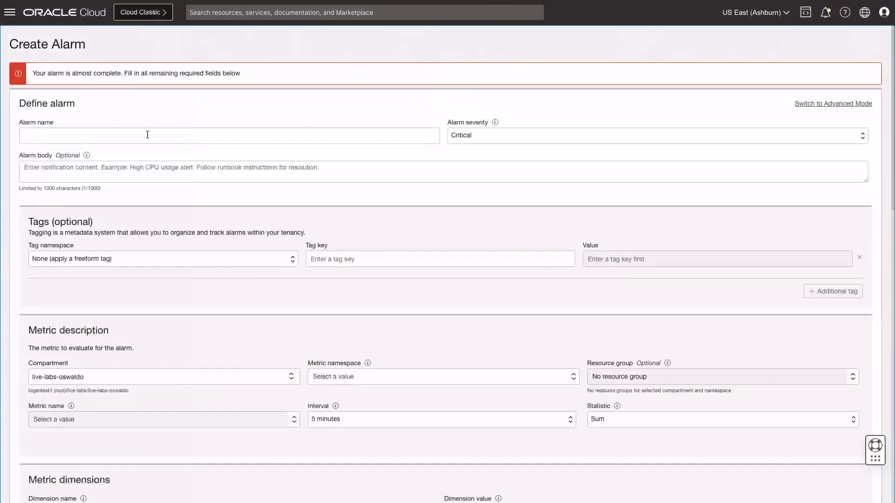
type("Sensitive Data Access")
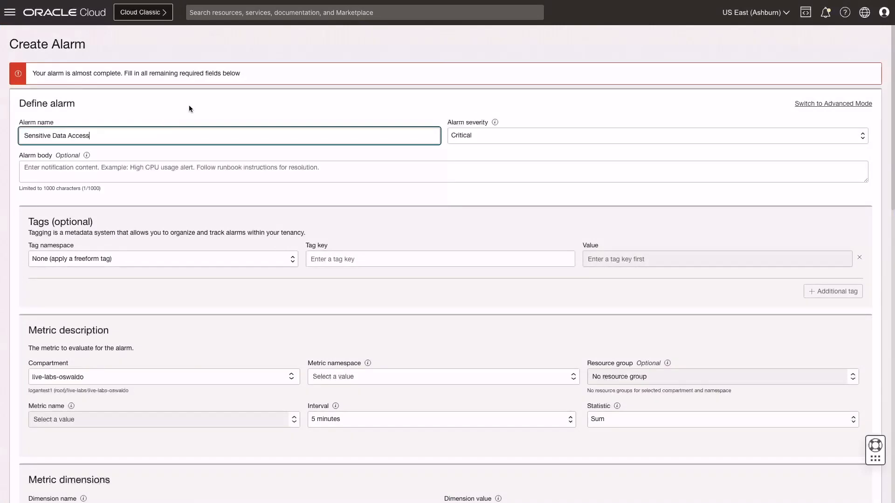
left_click(189, 109)
Step: Set the alarm's trigger rule operator to greater than or equal to
scroll(189, 109, "down", 7)
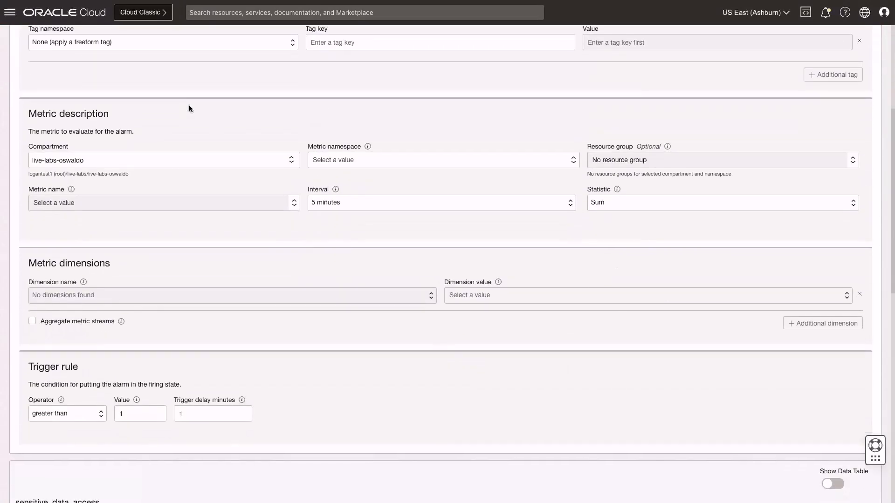
scroll(189, 107, "down", 4)
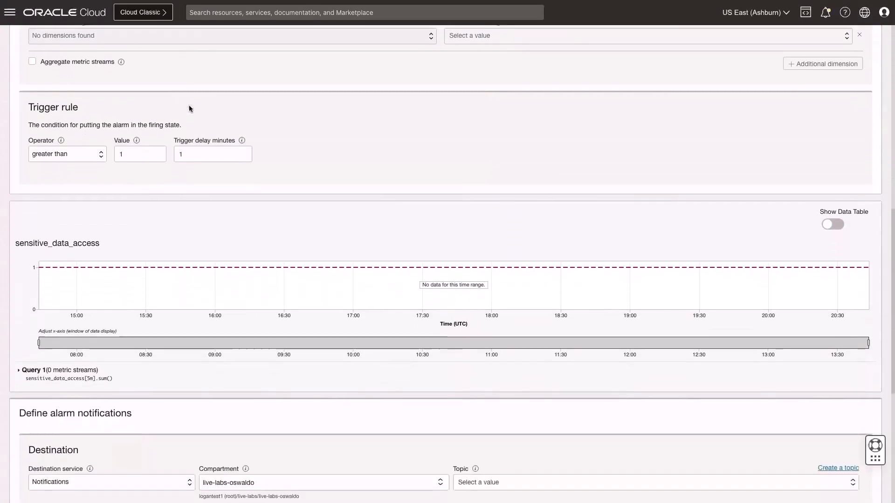
left_click(80, 153)
left_click(81, 164)
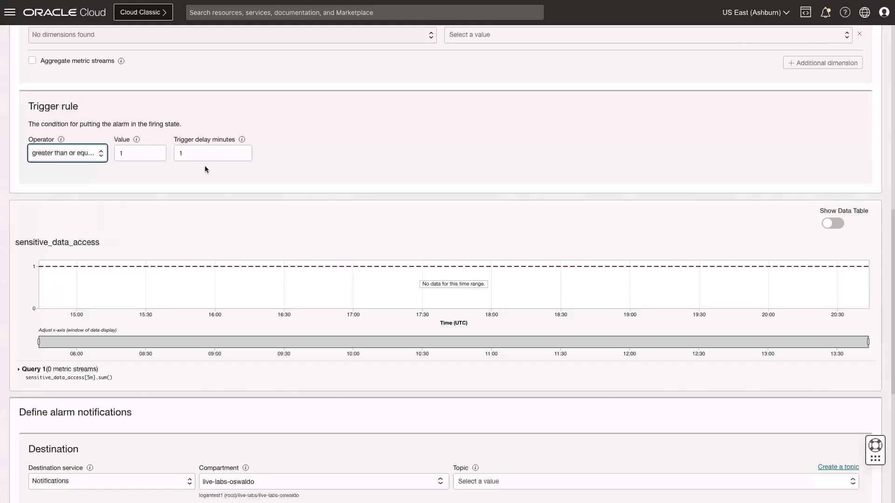
Step: Choose threat_tagged_location as the alarm's notification topic and save the alarm
scroll(205, 169, "down", 3)
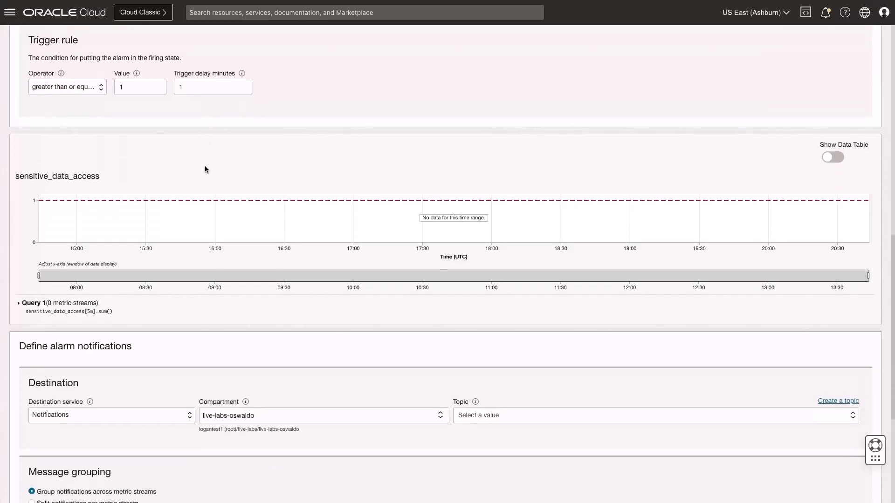
scroll(205, 166, "down", 2)
left_click(838, 220)
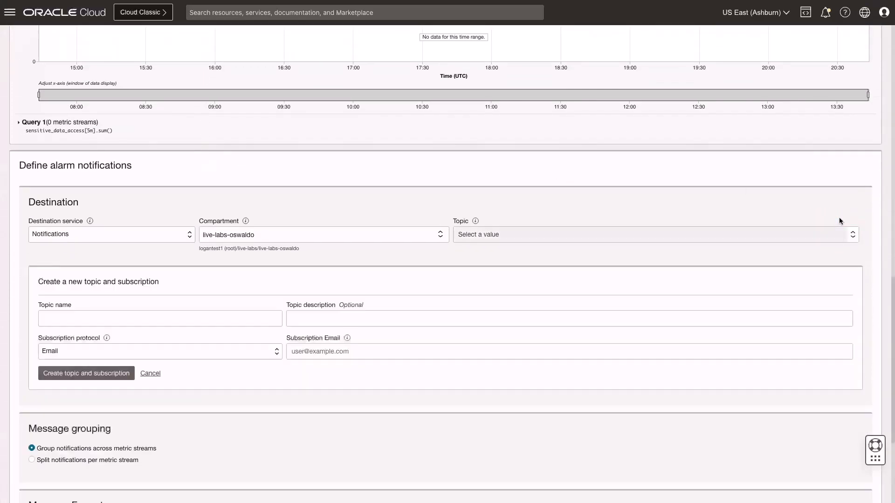
left_click(151, 373)
left_click(509, 234)
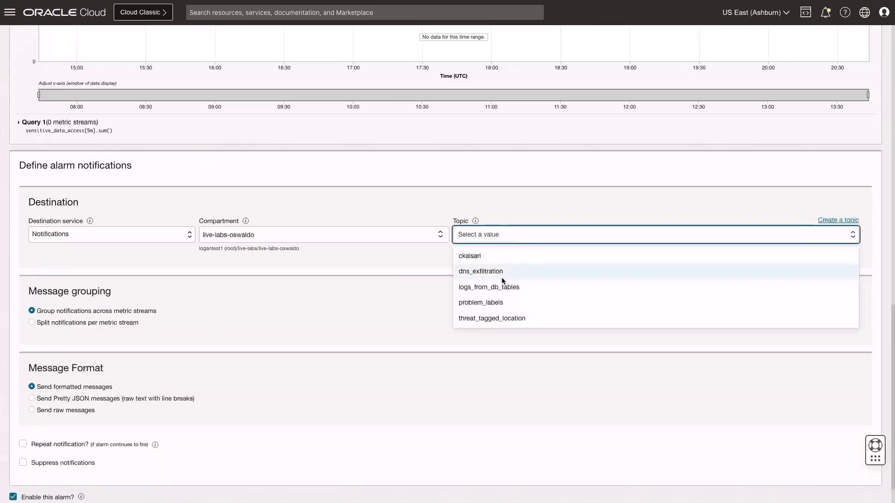
left_click(497, 318)
scroll(467, 317, "down", 1)
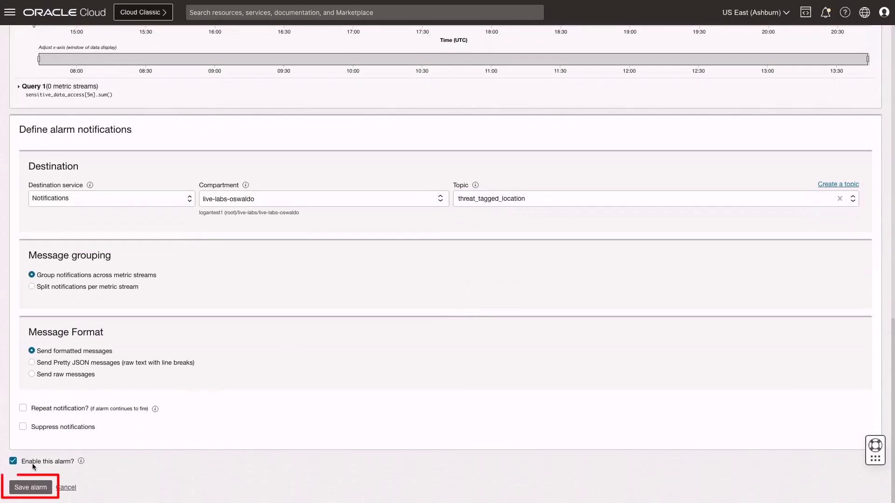
left_click(29, 488)
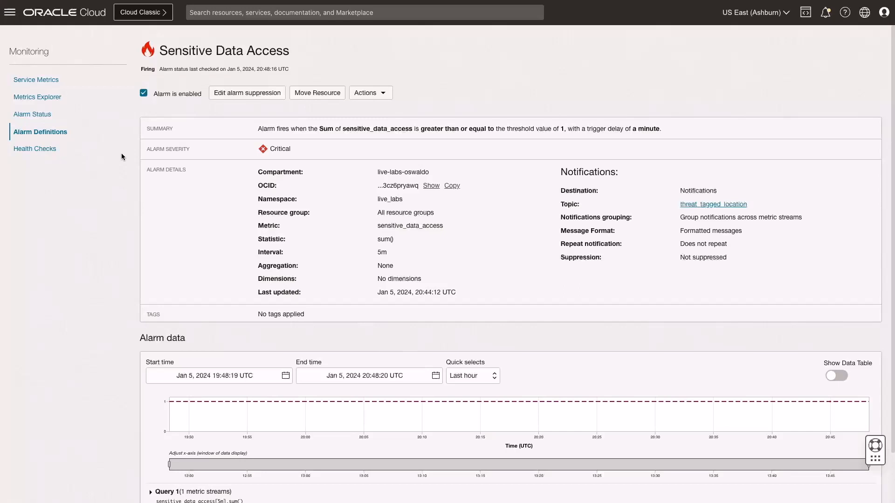
Step: Return to the Logging Analytics detection rules and open the "Sensitive Data Access" rule's details
left_click(13, 19)
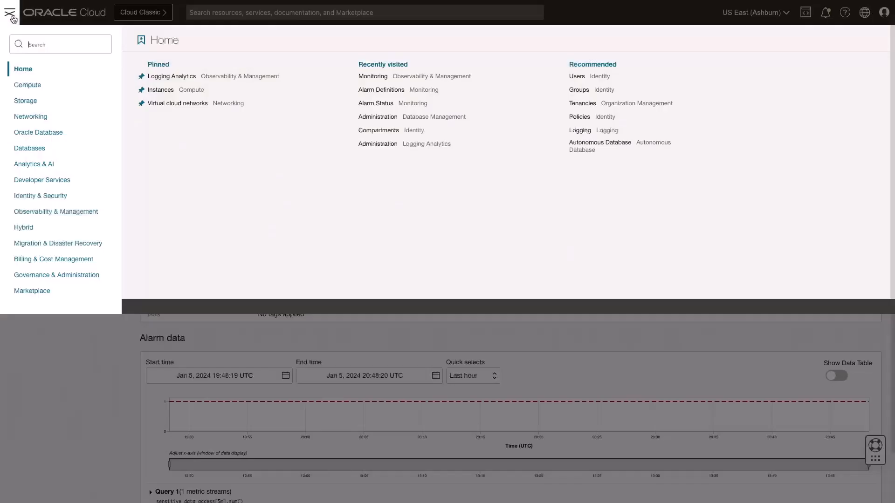
left_click(163, 80)
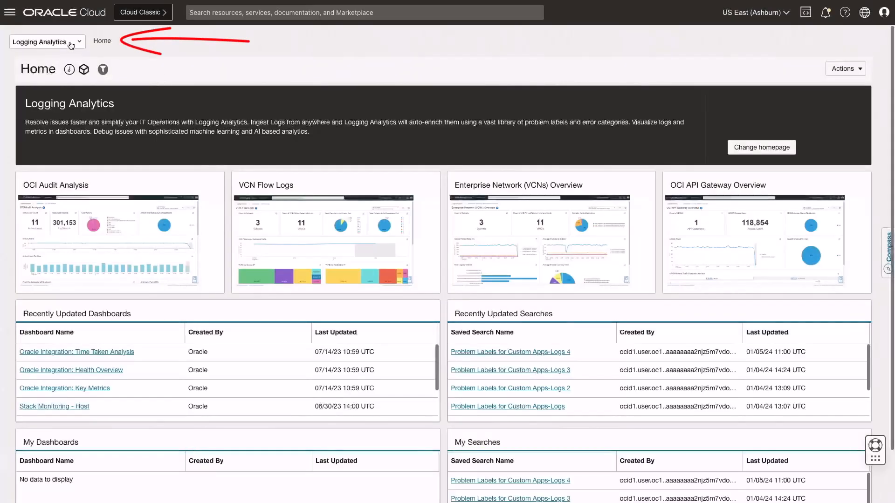
left_click(62, 42)
left_click(55, 96)
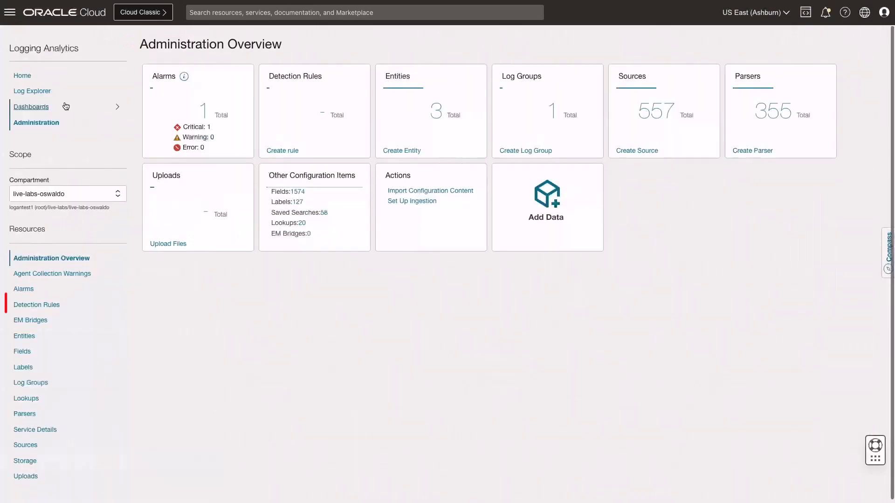
left_click(48, 304)
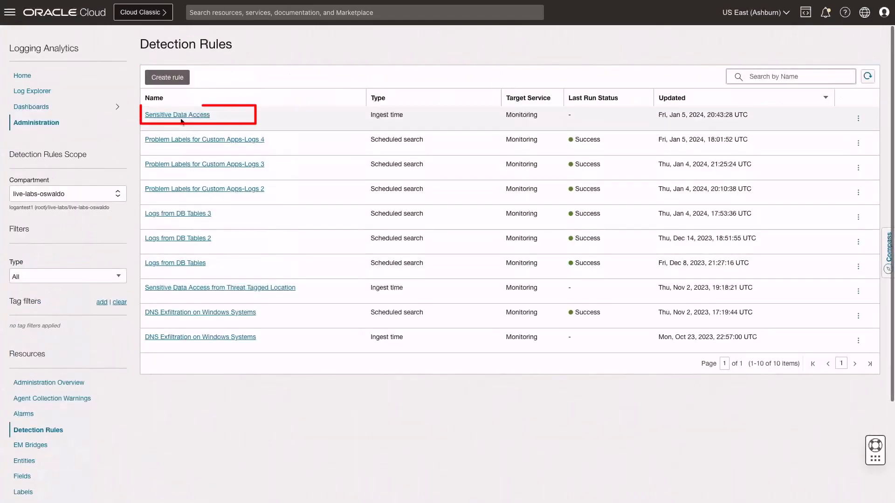
left_click(181, 118)
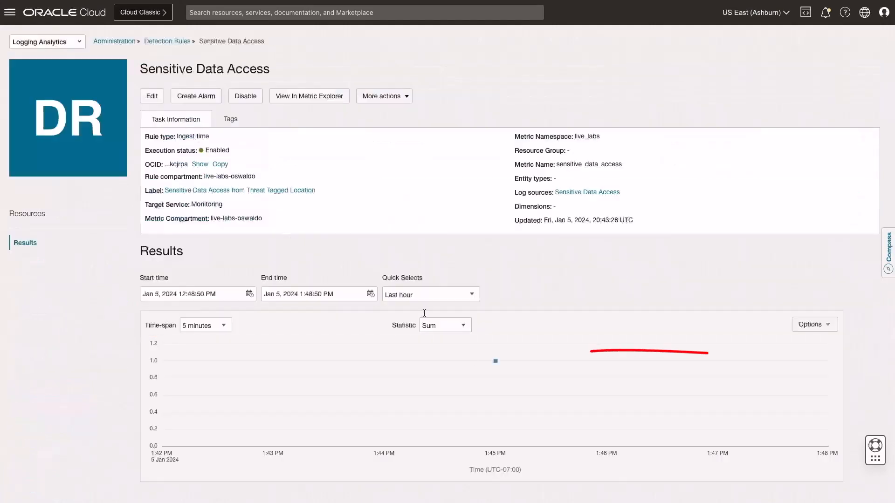
Step: Inspect the data point in the rule's results chart and view the same metric in Metrics Explorer
mouse_move(496, 363)
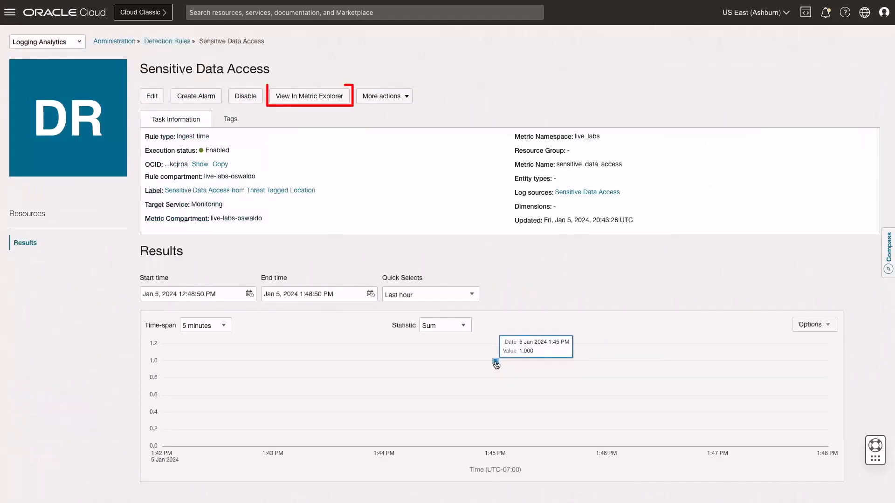
left_click(320, 97)
mouse_move(783, 166)
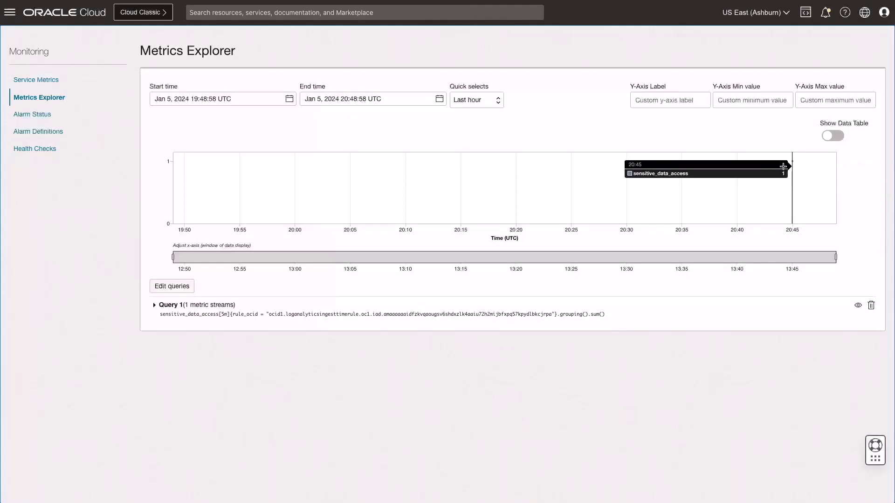